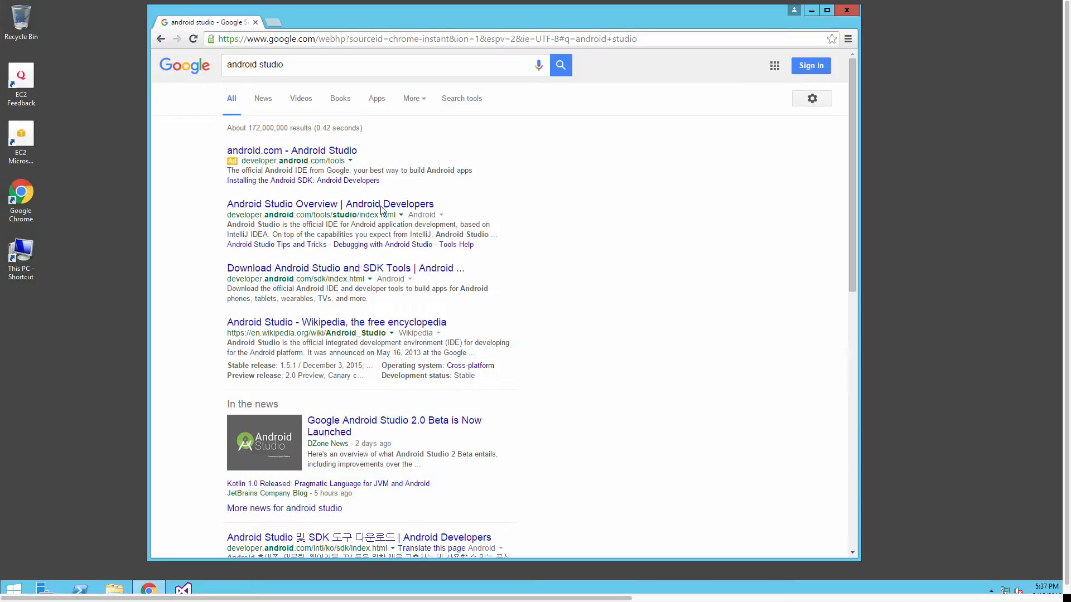
- Open the android.com Android Studio search result, accept the terms and conditions, and download Android Studio for Windows
click(316, 152)
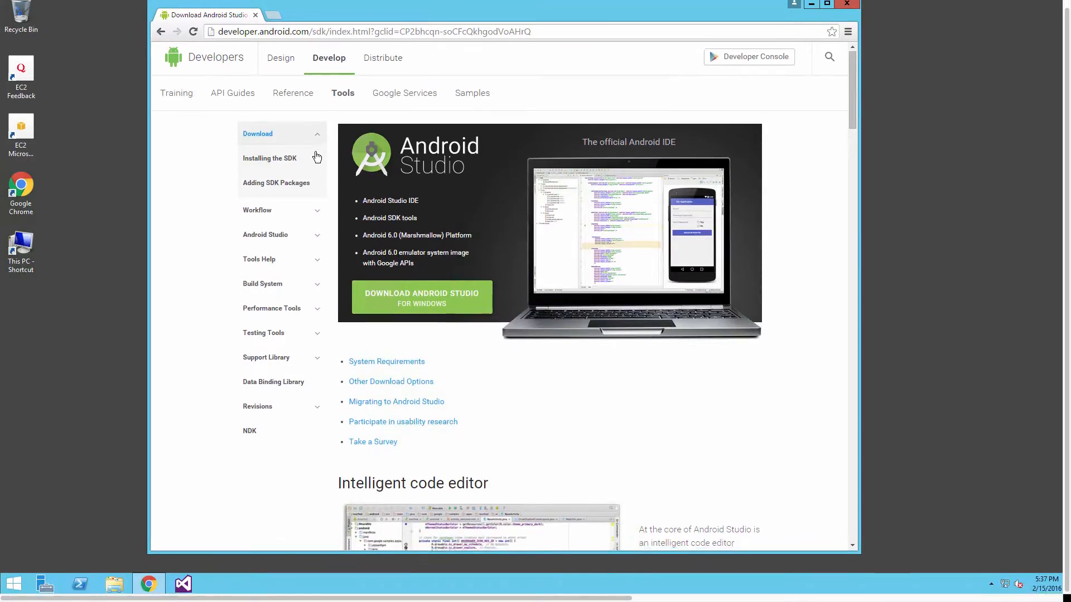
click(449, 293)
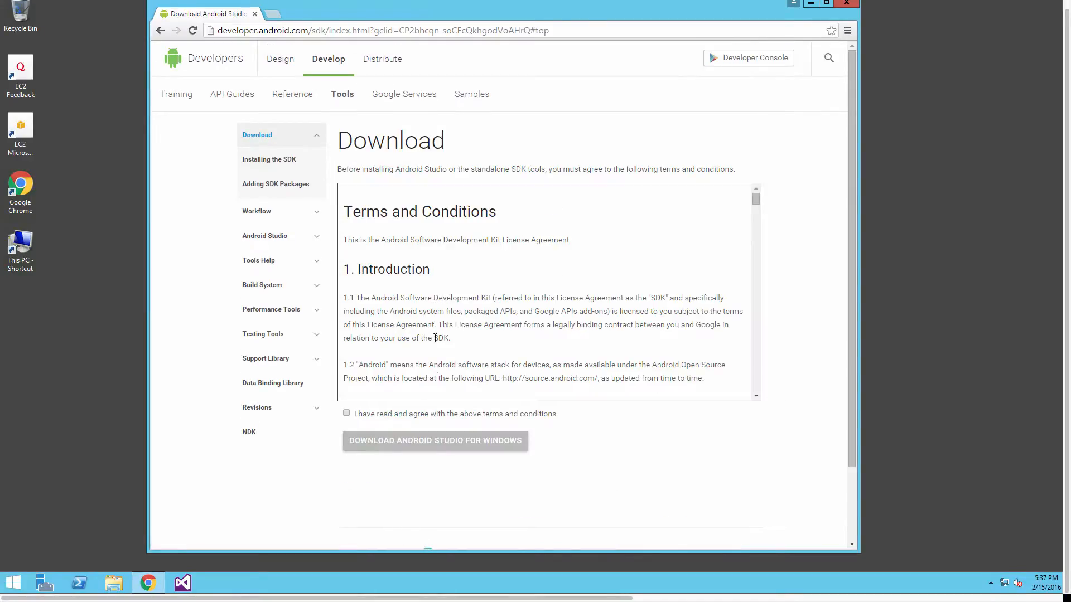
click(346, 413)
click(414, 440)
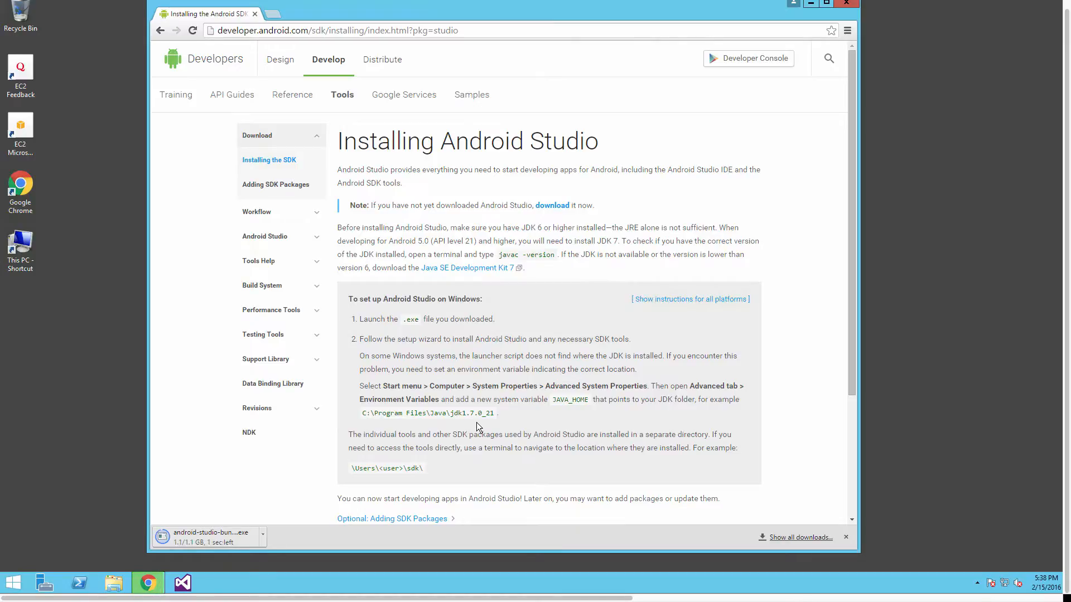
- Locate the downloaded android-studio-bundle-141.2456560-windows.exe in its folder, launch it, and continue to the system check
click(795, 537)
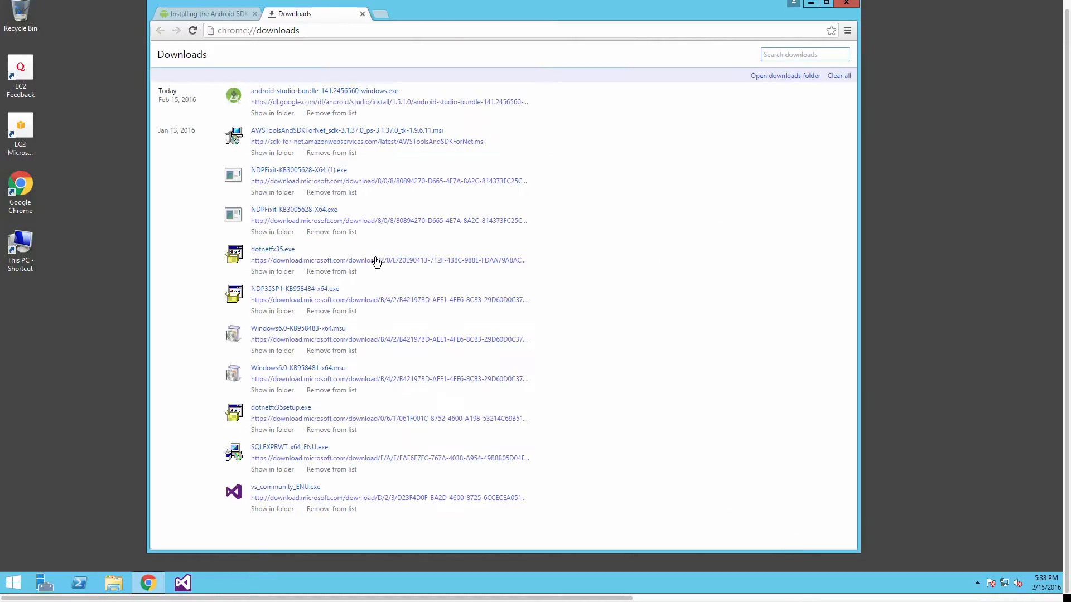
click(271, 113)
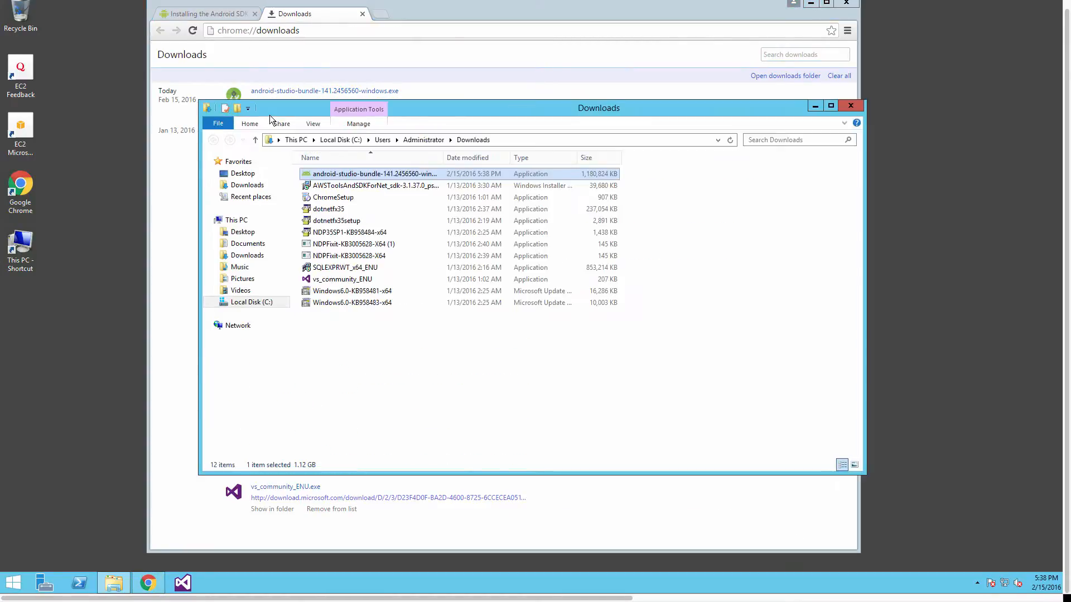
double_click(333, 177)
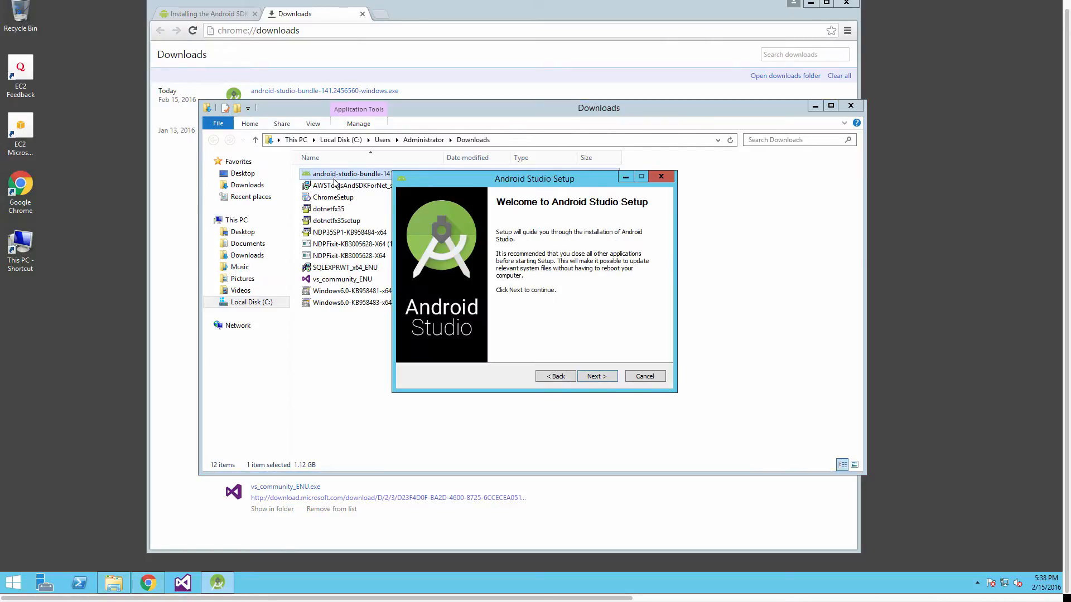
click(607, 377)
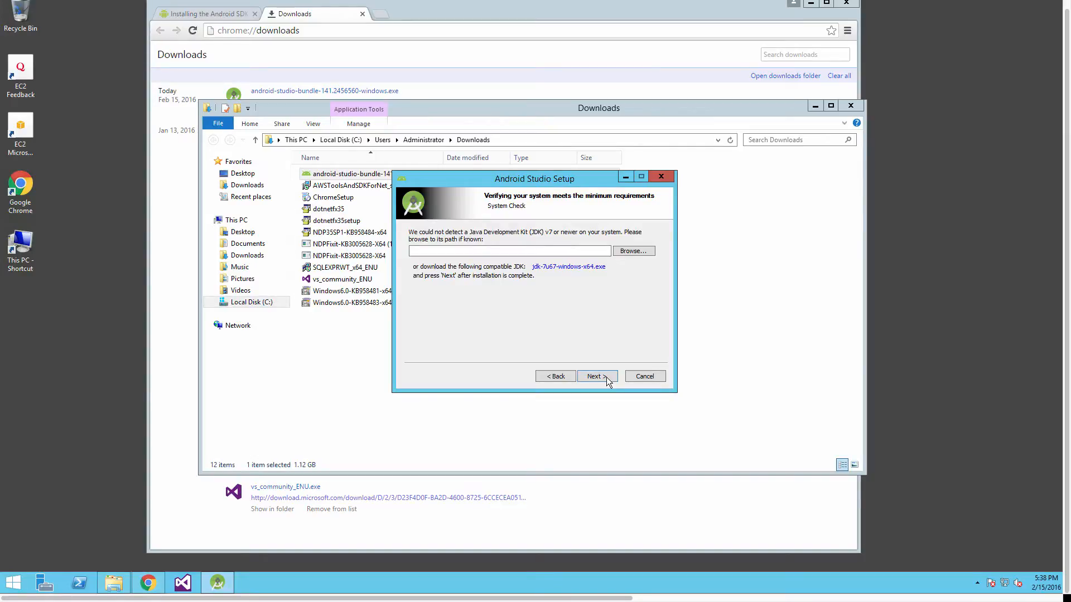
- Follow the installer's compatible JDK link, accept the Oracle license for JDK 7u79, and download jdk-7u79-windows-x64.exe
click(583, 270)
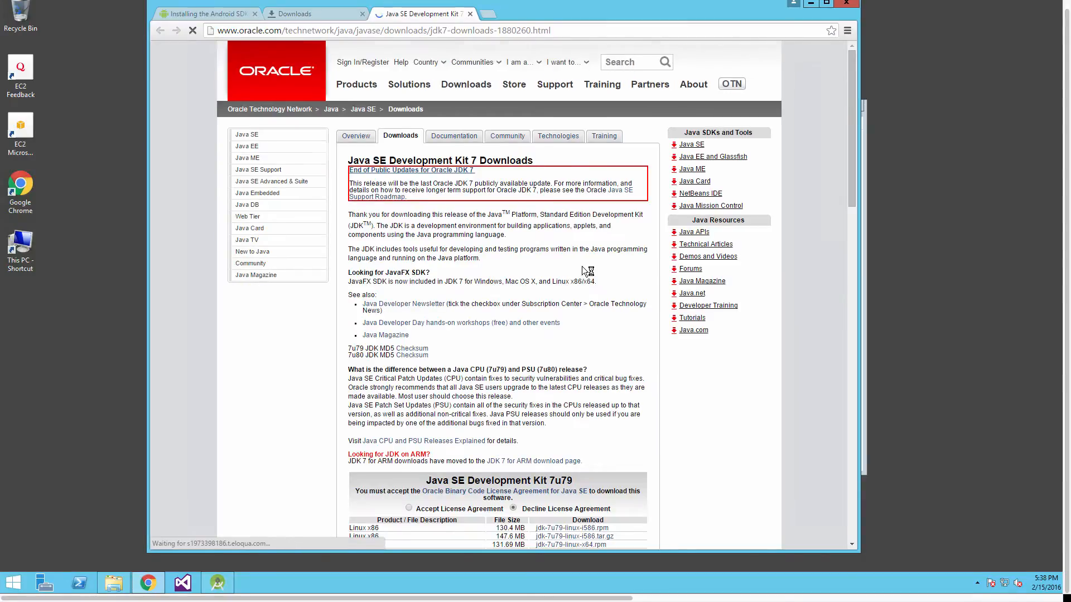
scroll(587, 271, down, 4)
click(409, 288)
scroll(503, 314, down, 1)
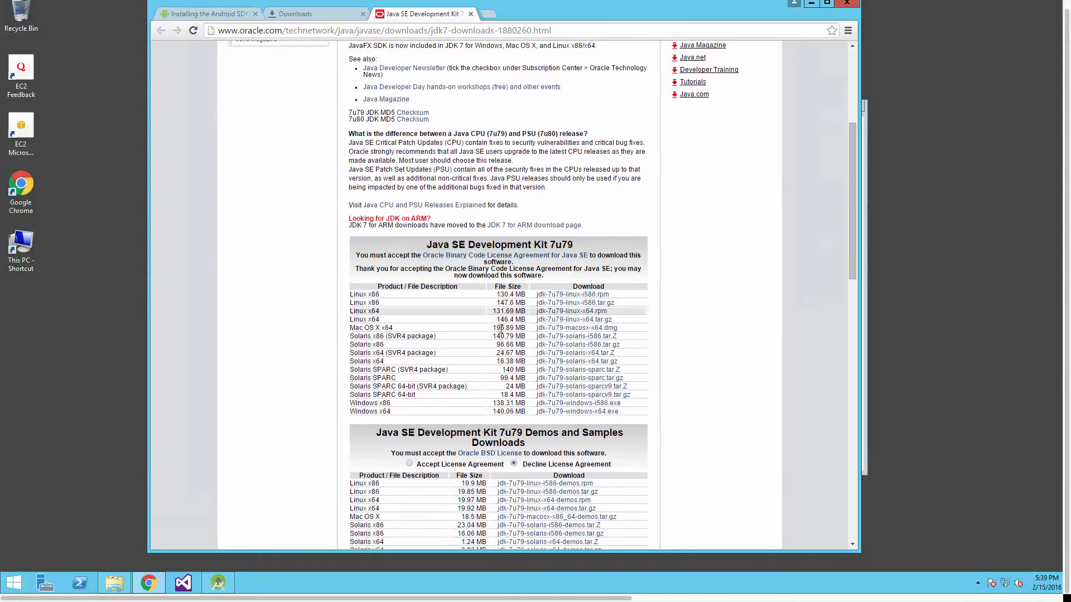
click(569, 413)
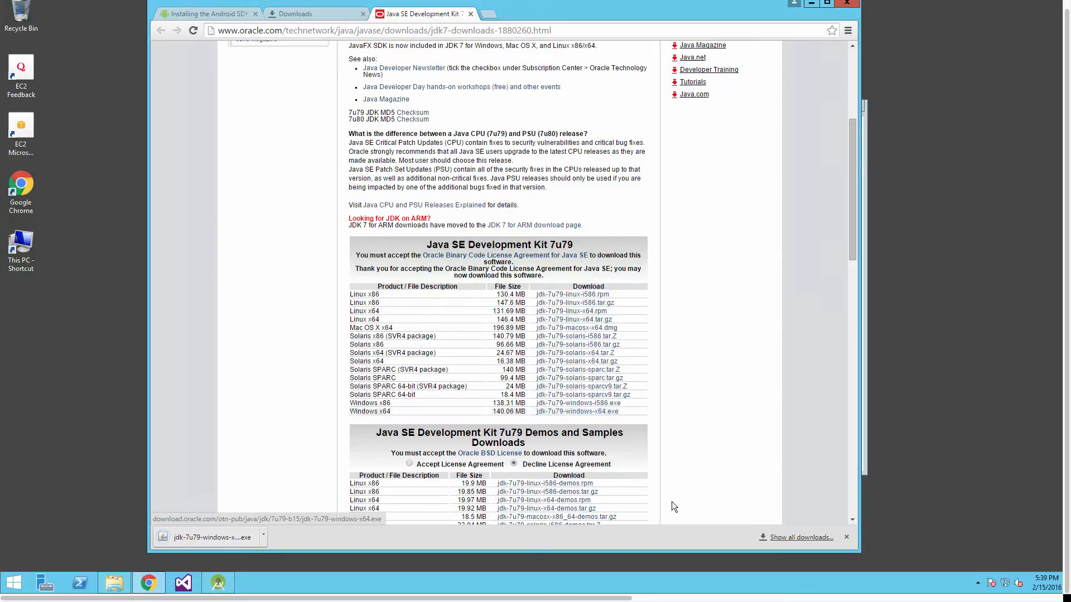
- Locate the downloaded jdk-7u79-windows-x64 file in its folder and allow it to run
click(781, 539)
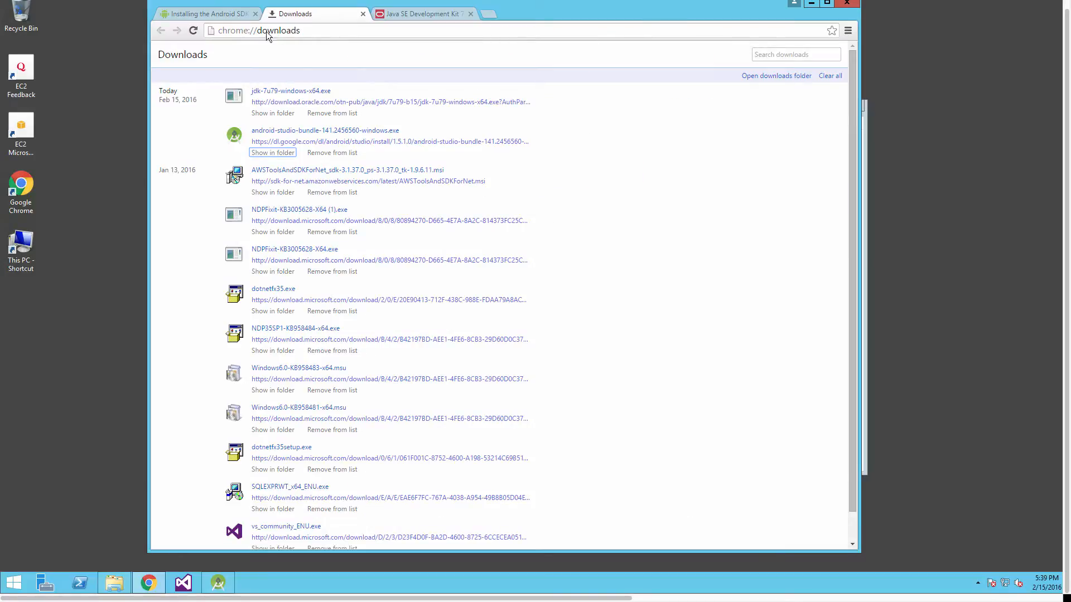
click(268, 112)
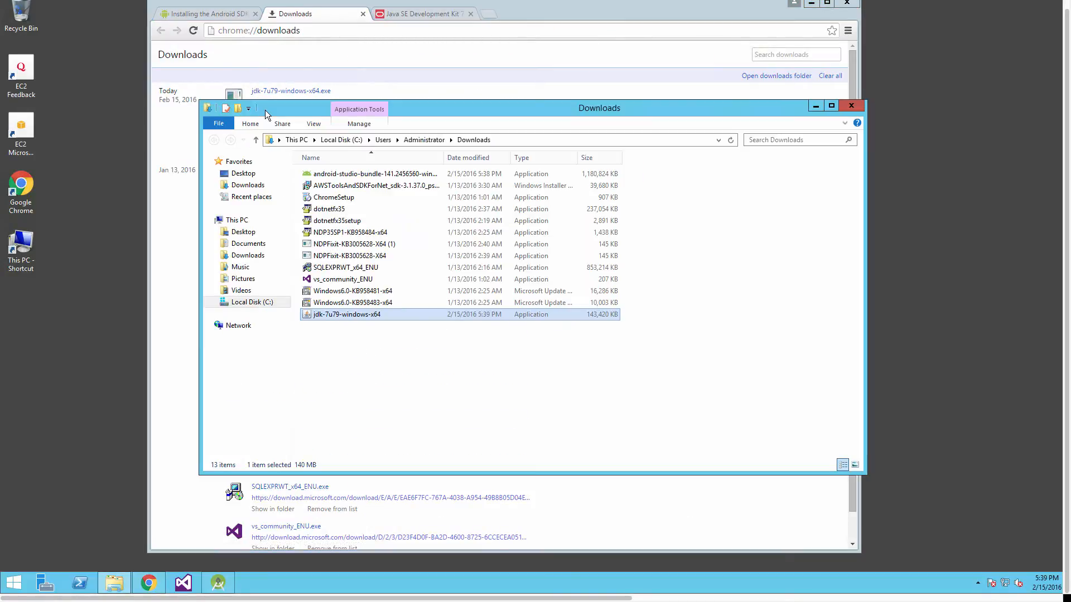
double_click(356, 315)
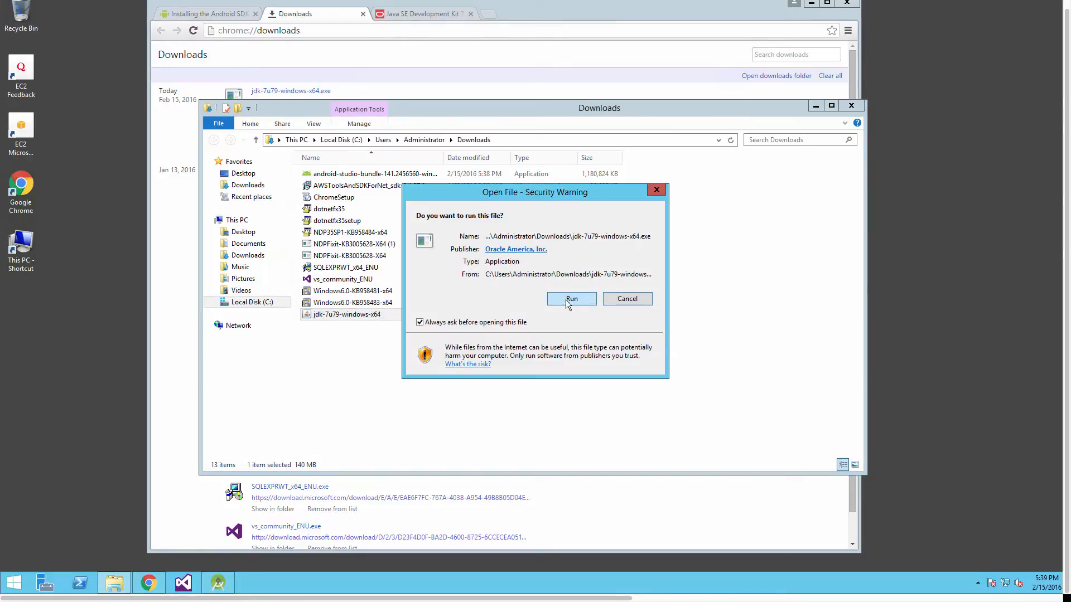
click(569, 300)
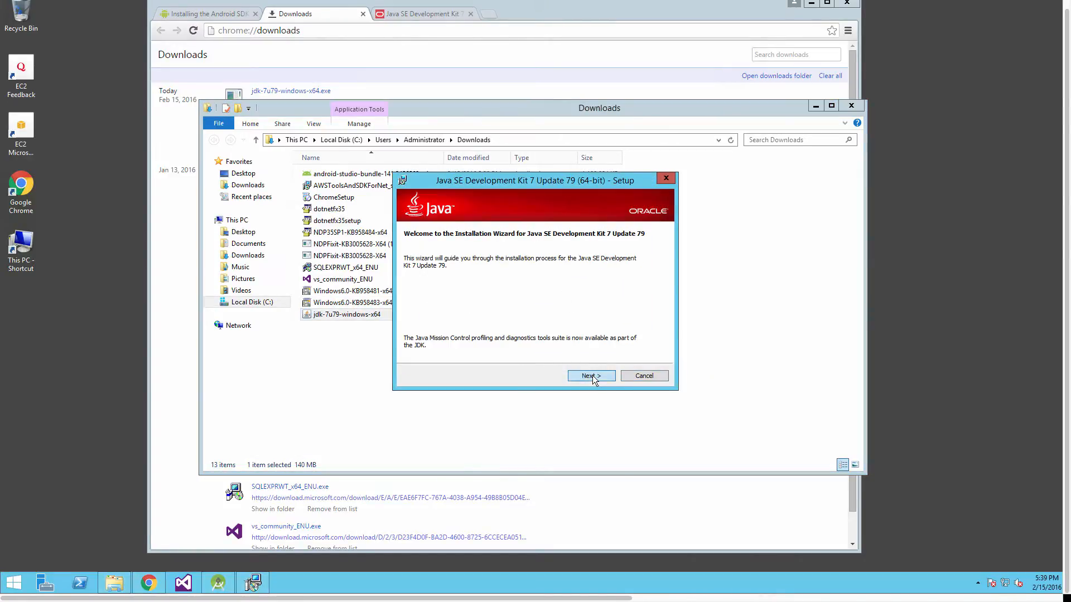
- Install Java SE Development Kit 7 Update 79 with the default features and destination folders, and close the wizard
click(593, 376)
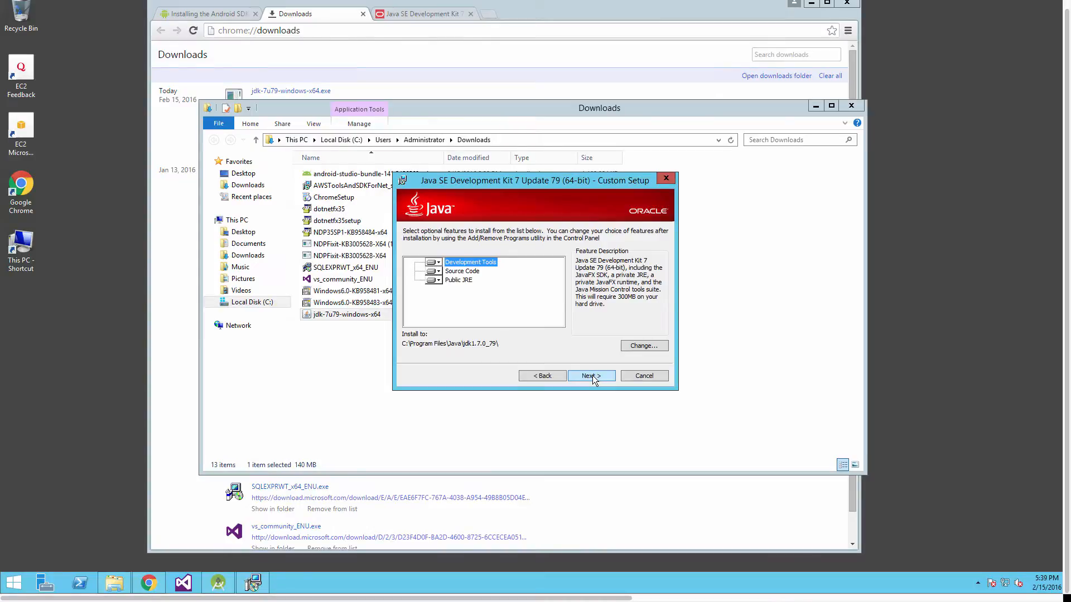
click(592, 376)
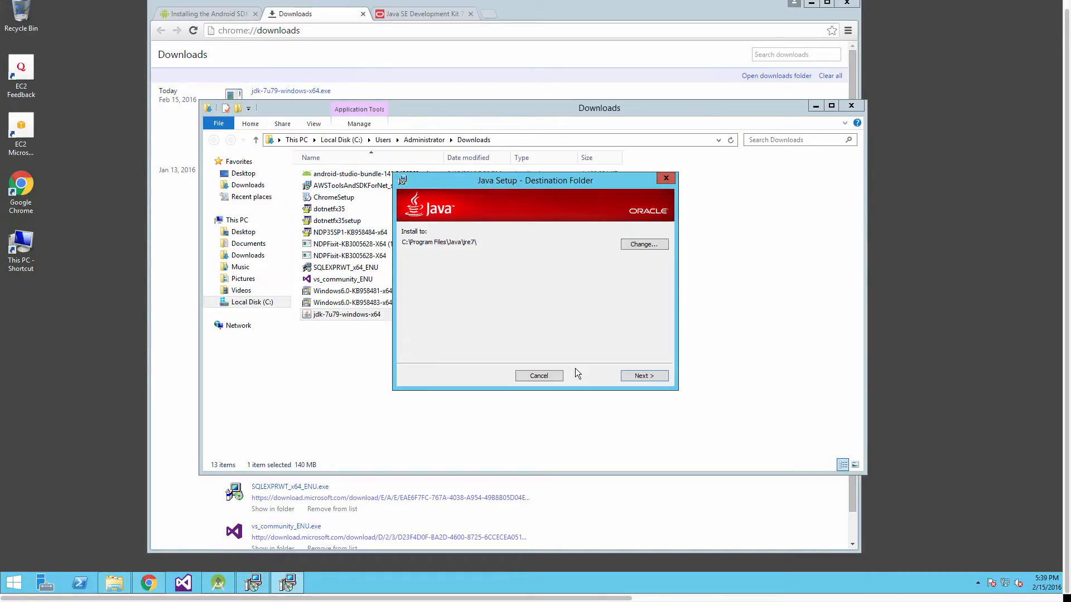
click(638, 376)
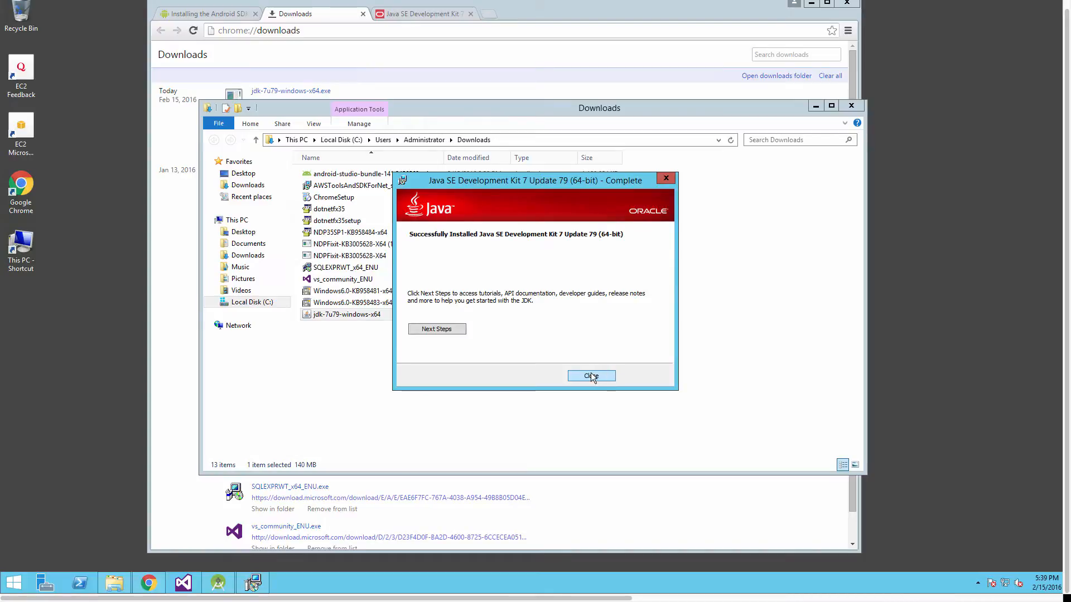
click(591, 377)
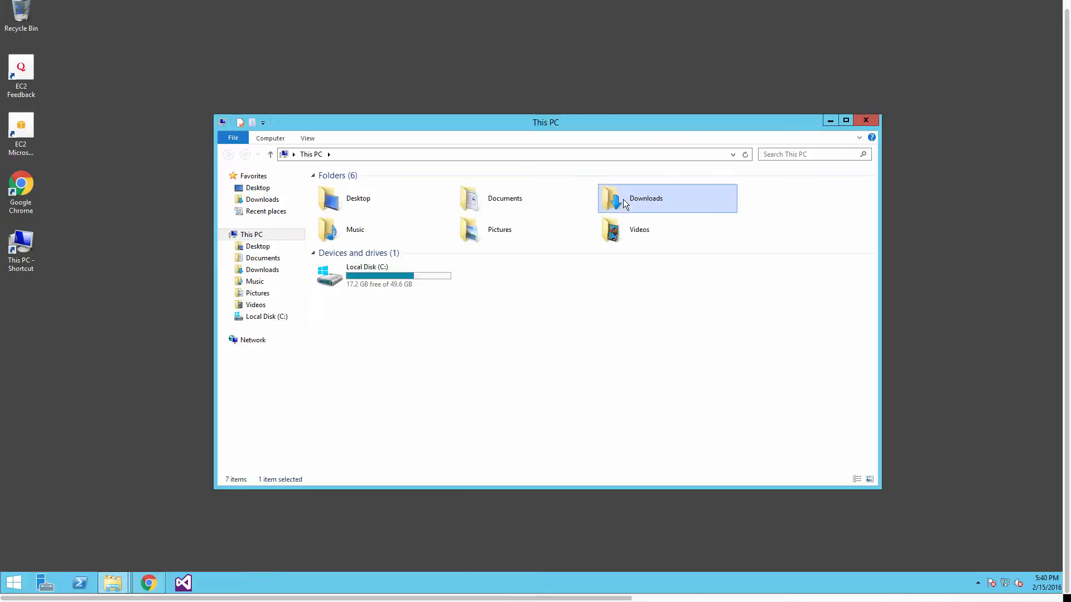
- Relaunch the Android Studio installer from Downloads, agree to the license, and install all components with the default locations and Start Menu folder
double_click(620, 204)
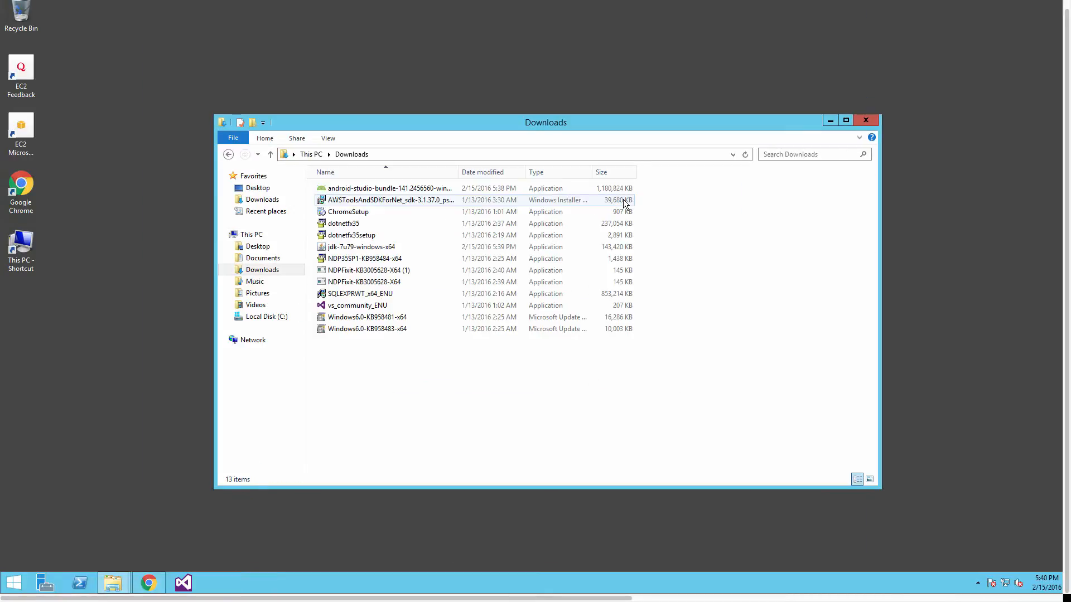
click(403, 189)
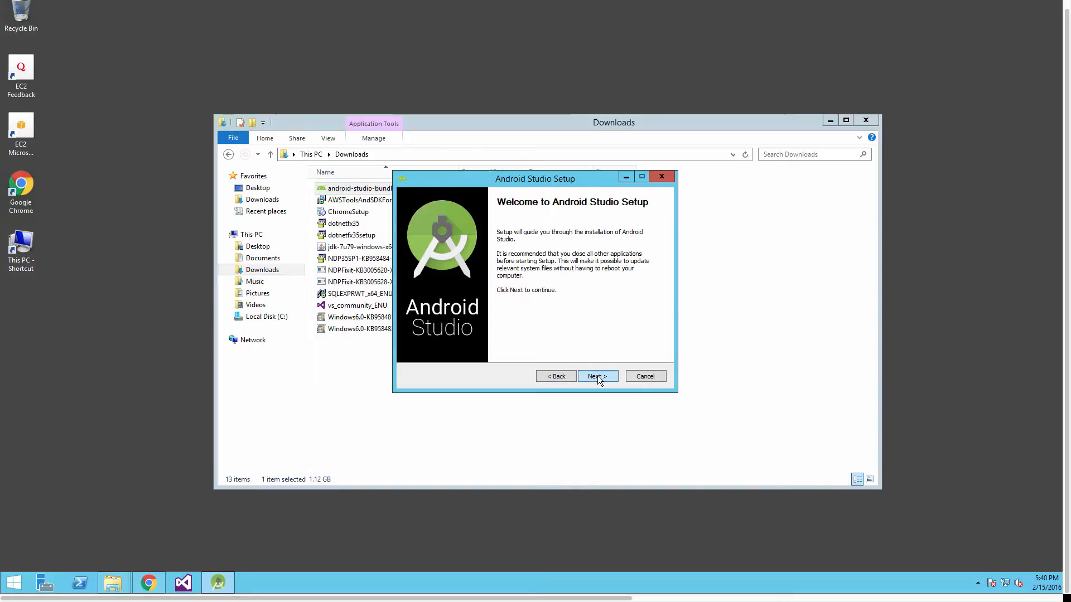
click(596, 376)
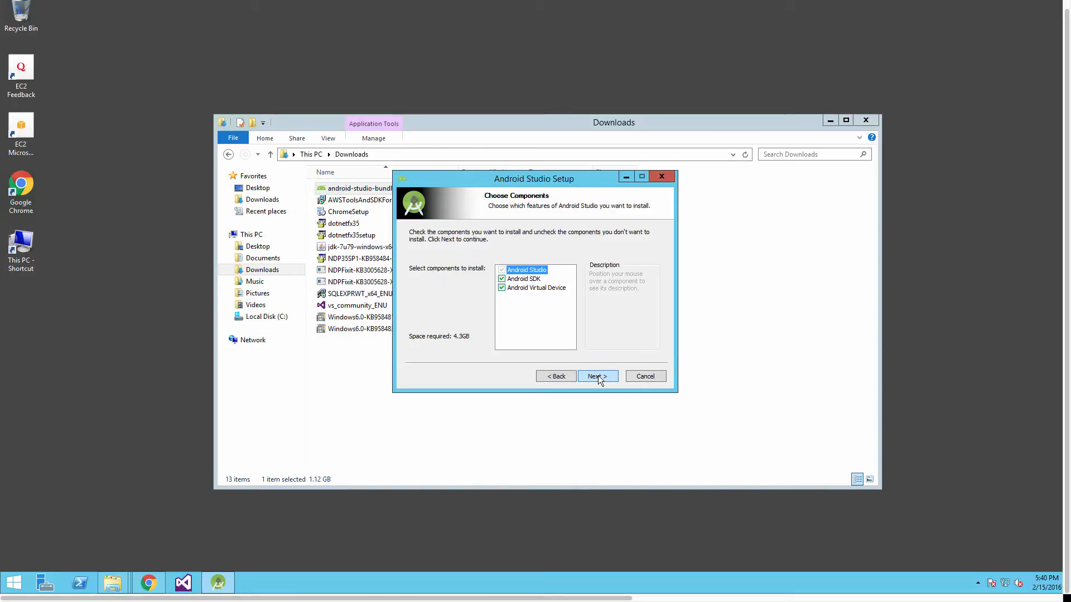
click(598, 376)
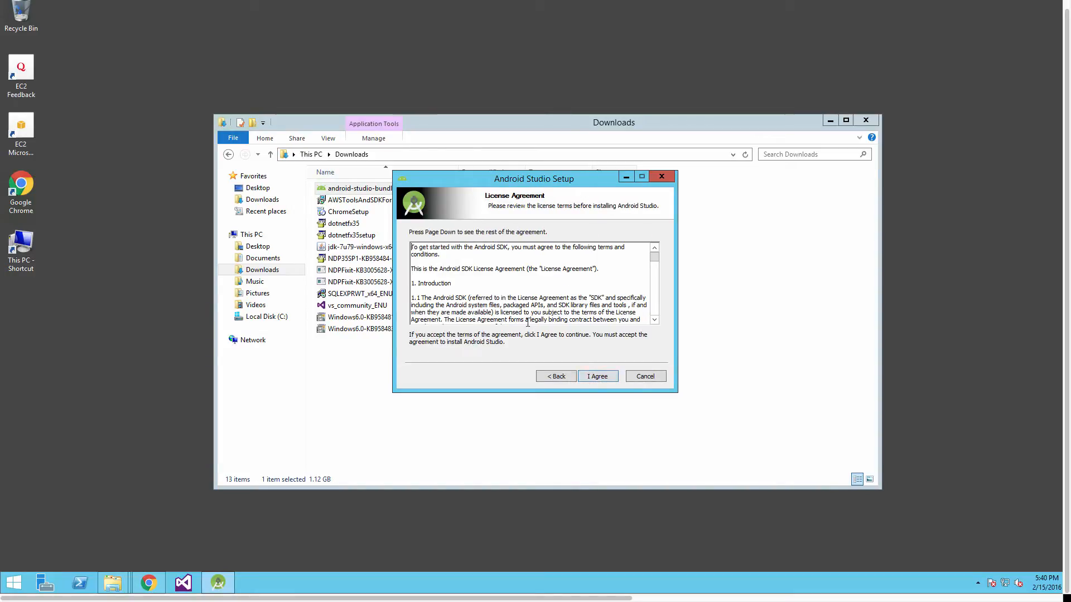
click(593, 374)
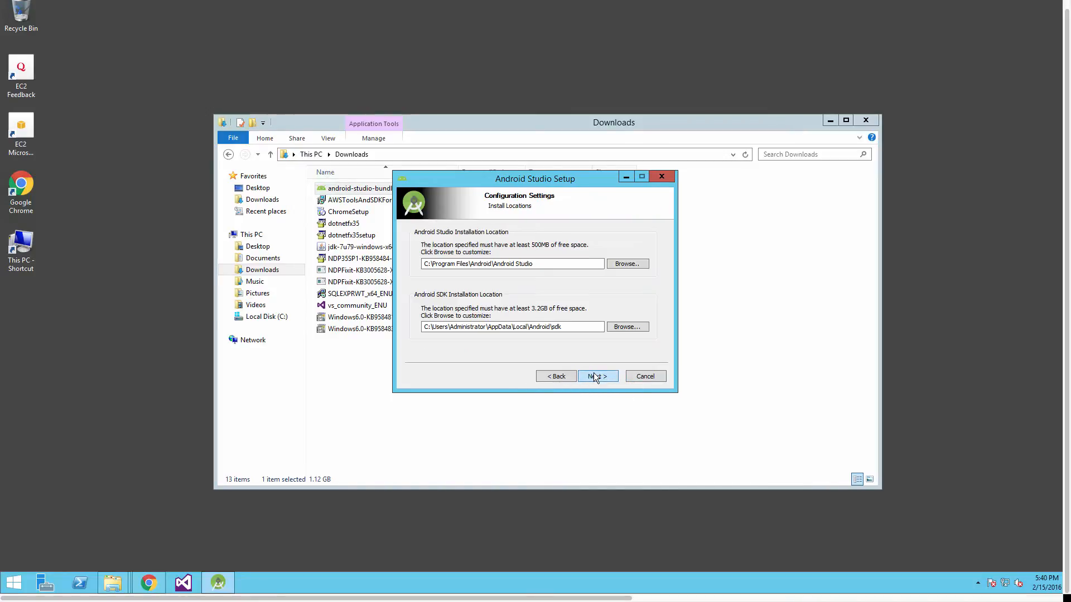
click(594, 374)
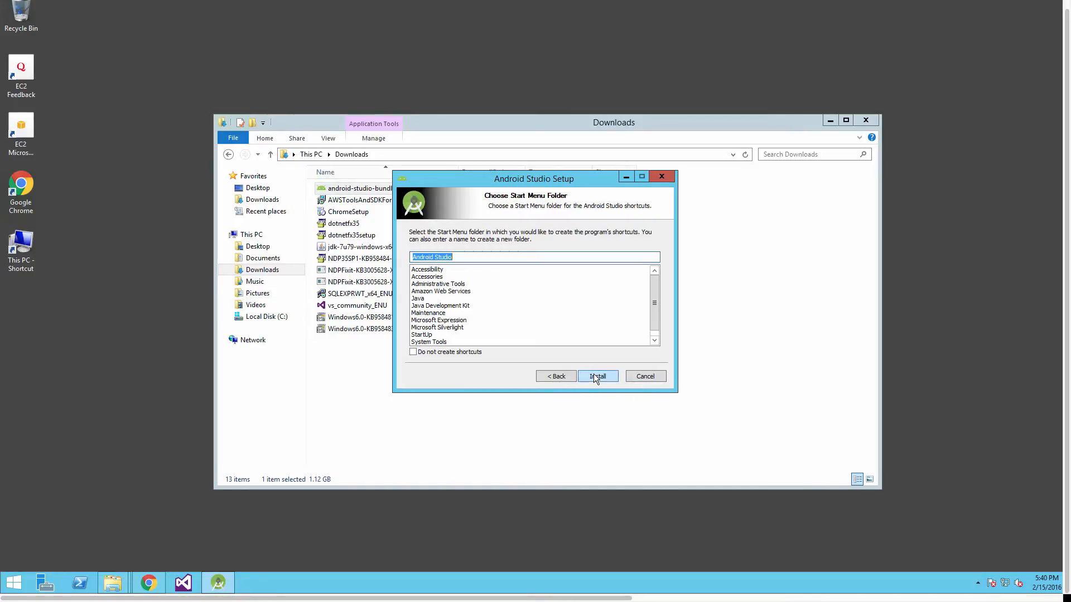
click(595, 378)
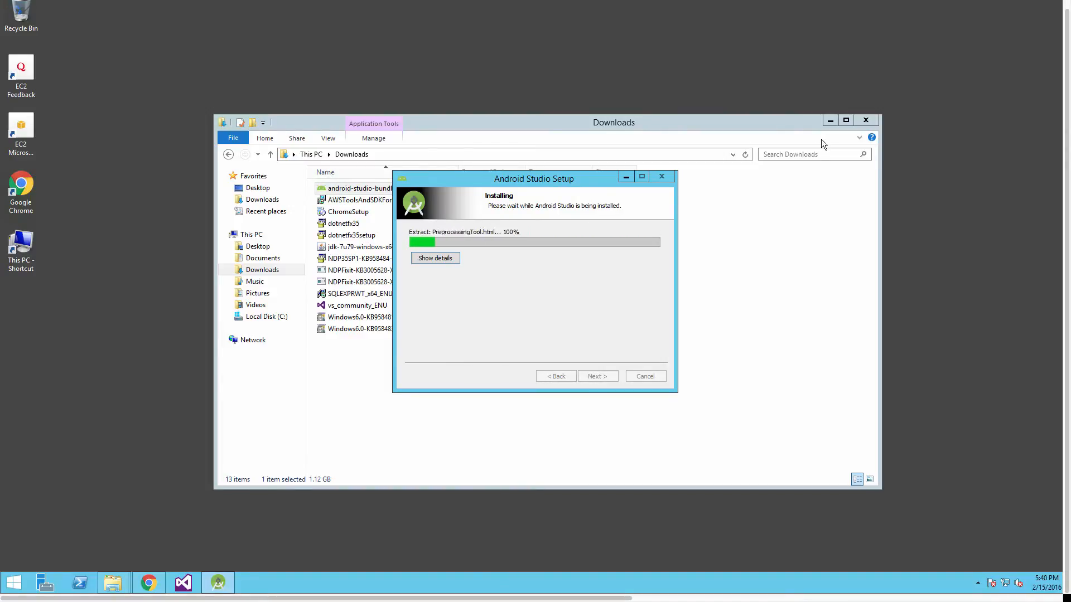
- Minimize the Downloads window, move the setup window up, and finish setup with Start Android Studio enabled
click(830, 120)
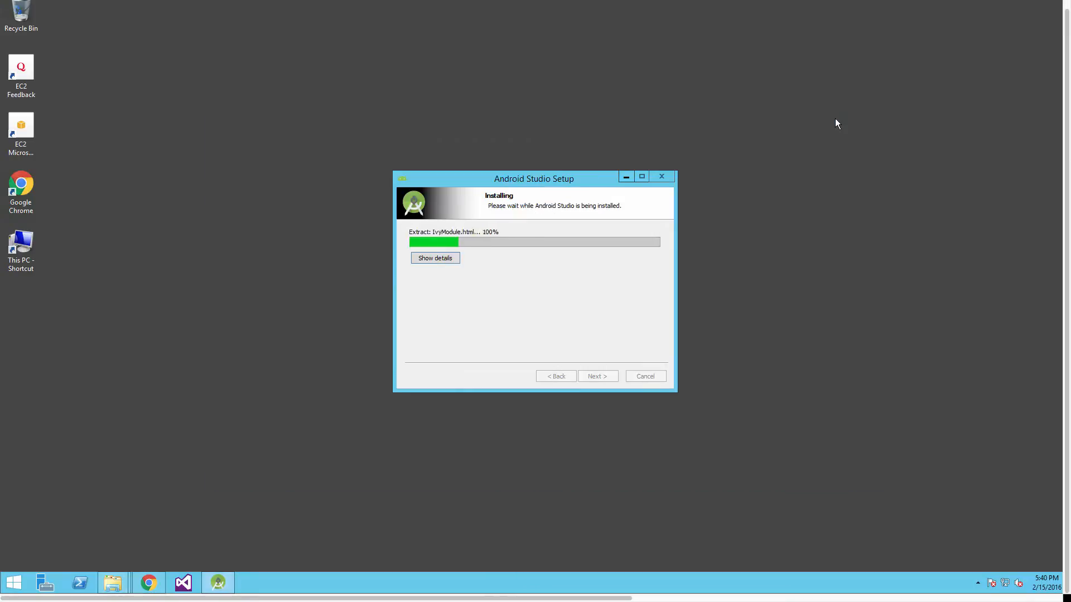
drag(572, 179, 570, 131)
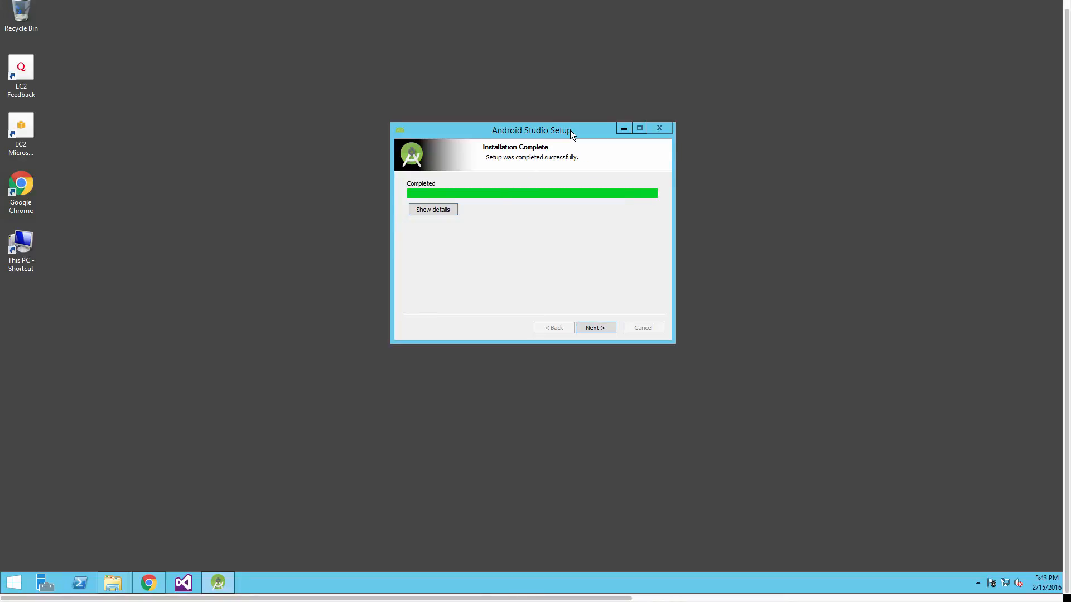
click(595, 328)
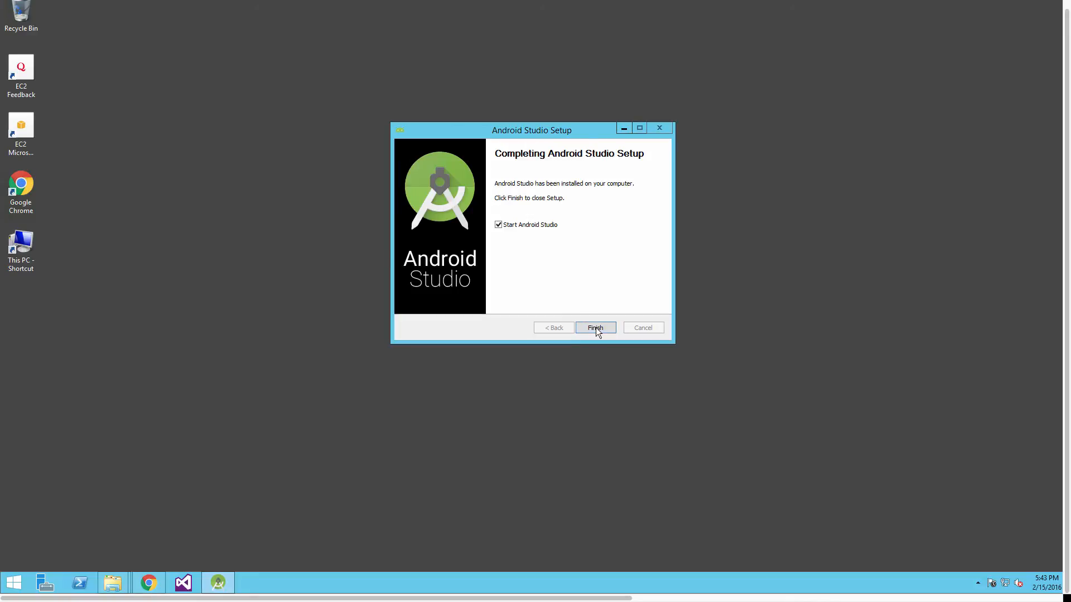
click(595, 328)
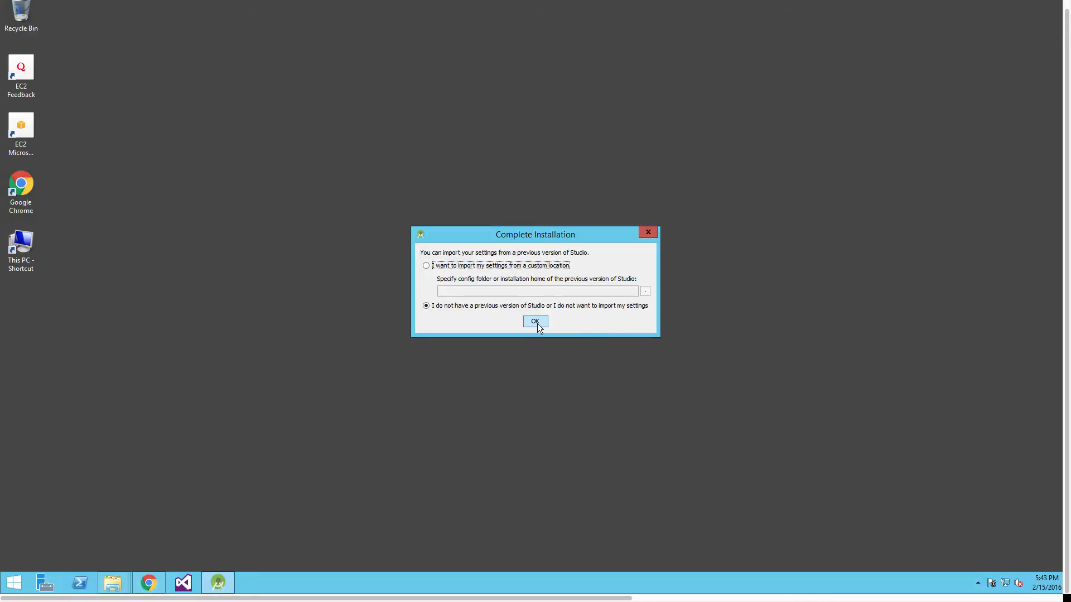
- Skip importing settings from a previous version and finish the Android Studio Setup Wizard after its components download
click(536, 322)
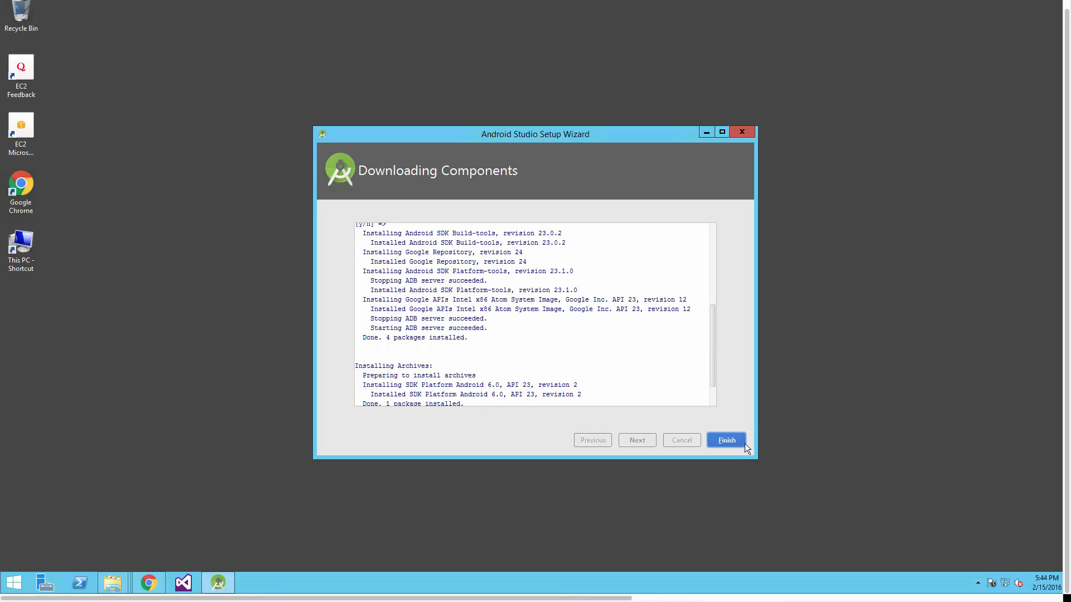
click(727, 439)
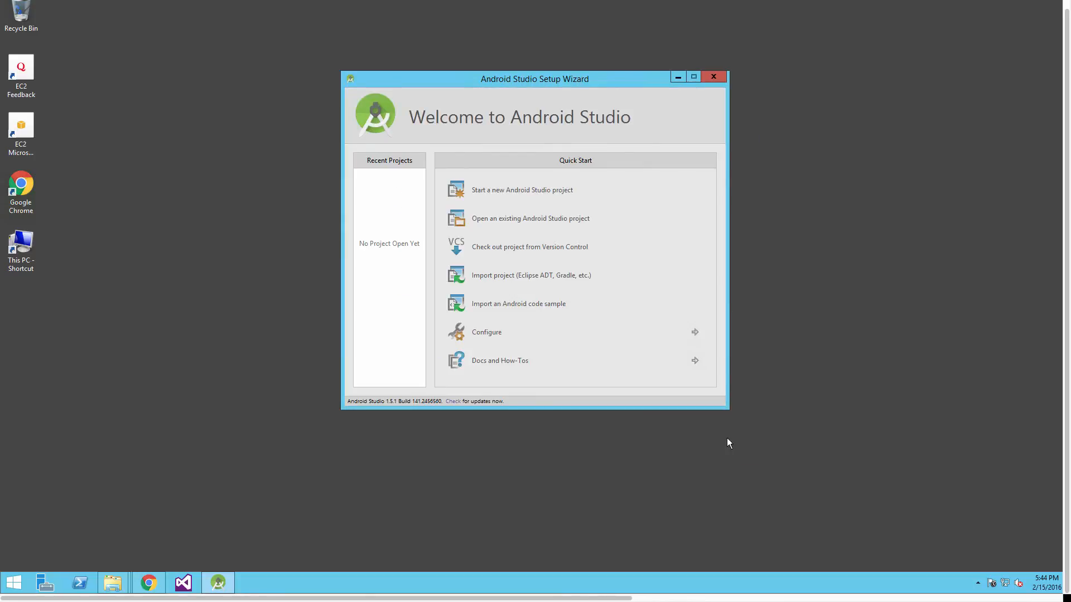